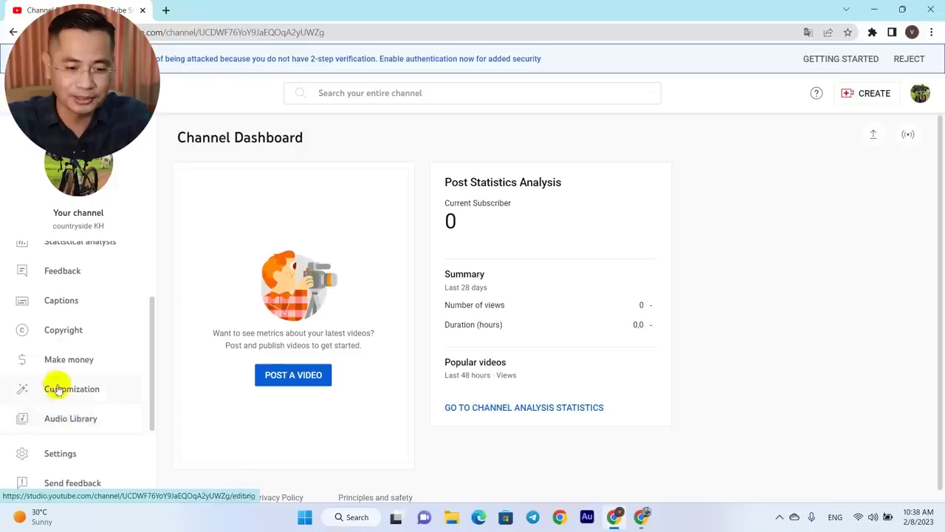
- Open the channel's Audio Library, preview the song Ice & Fire by King Canyon and download it
{"action": "left_click", "coordinate": [73, 419]}
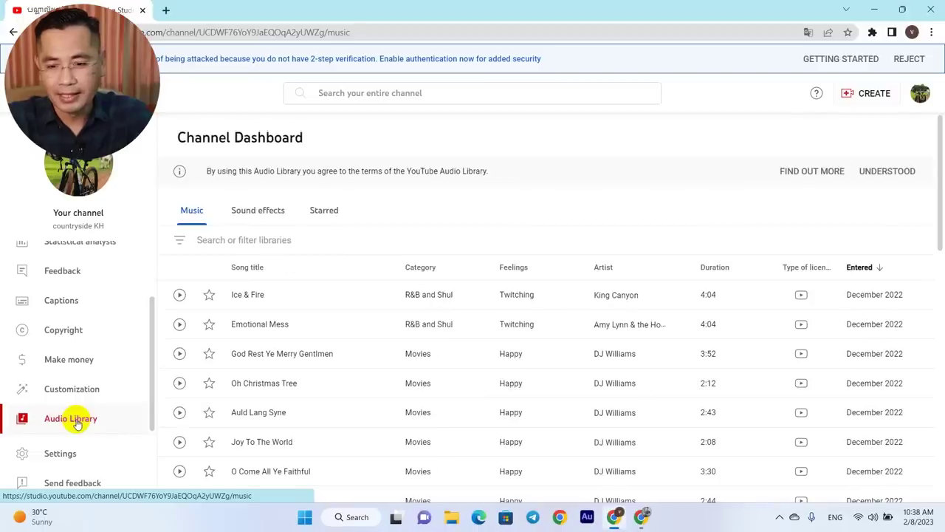
{"action": "left_click", "coordinate": [178, 295]}
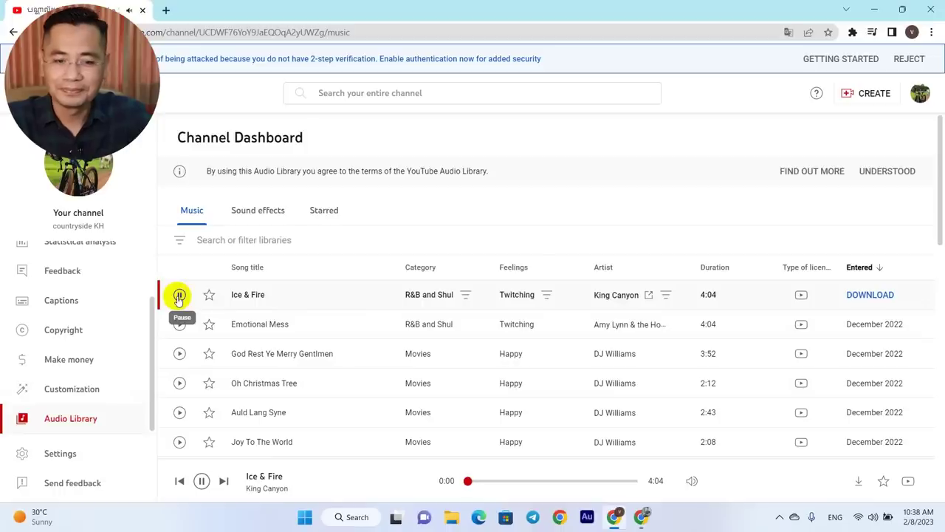
{"action": "left_click", "coordinate": [178, 296]}
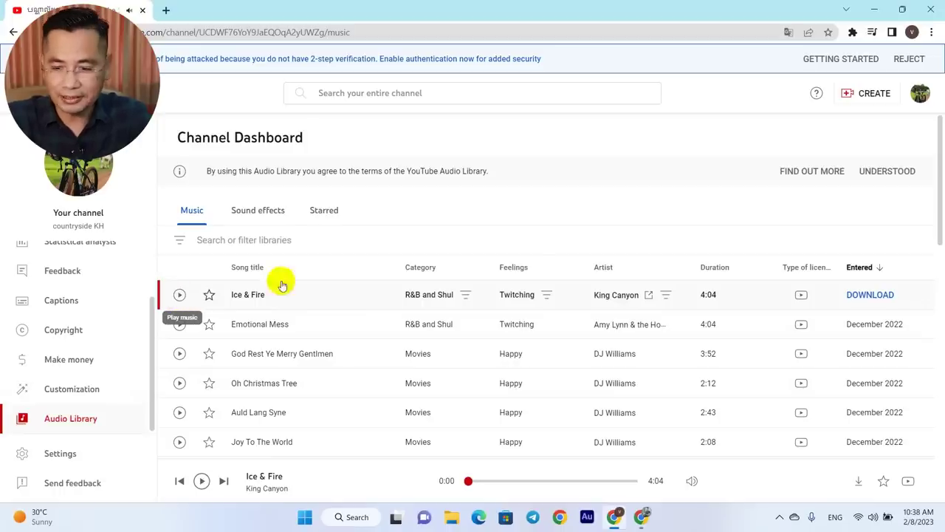
{"action": "left_click", "coordinate": [869, 295]}
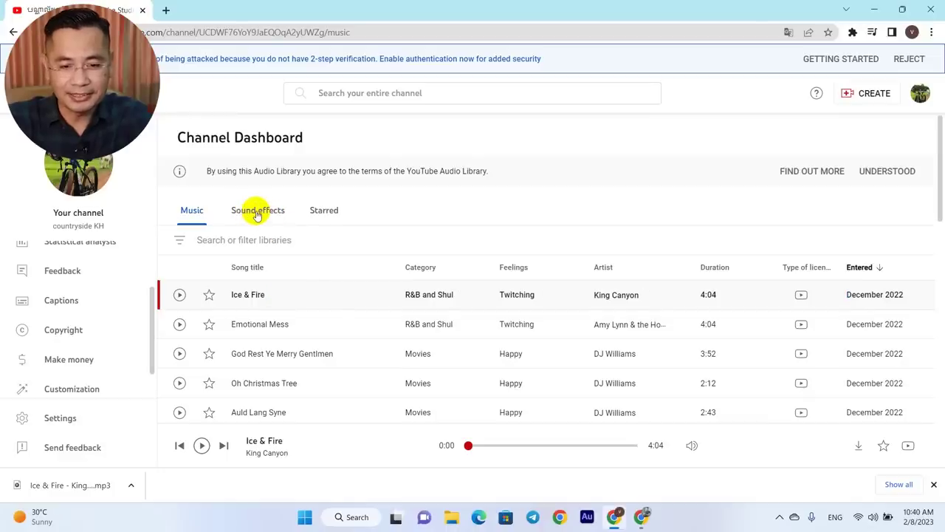
- Look through the music tracks and preview the first Kids Playing effect among the library's sound effects
{"action": "scroll", "coordinate": [350, 332], "scroll_direction": "down", "scroll_amount": 1}
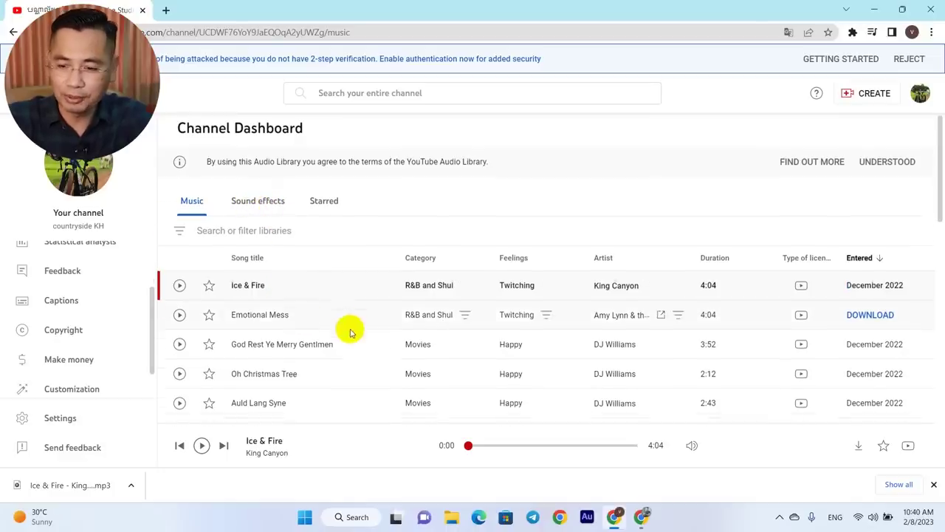
{"action": "scroll", "coordinate": [350, 332], "scroll_direction": "down", "scroll_amount": 10}
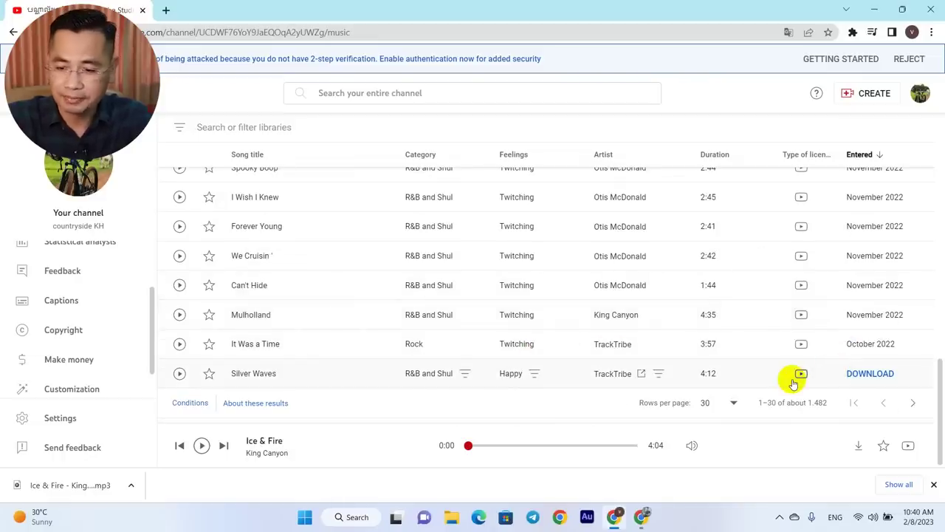
{"action": "mouse_move", "coordinate": [802, 374]}
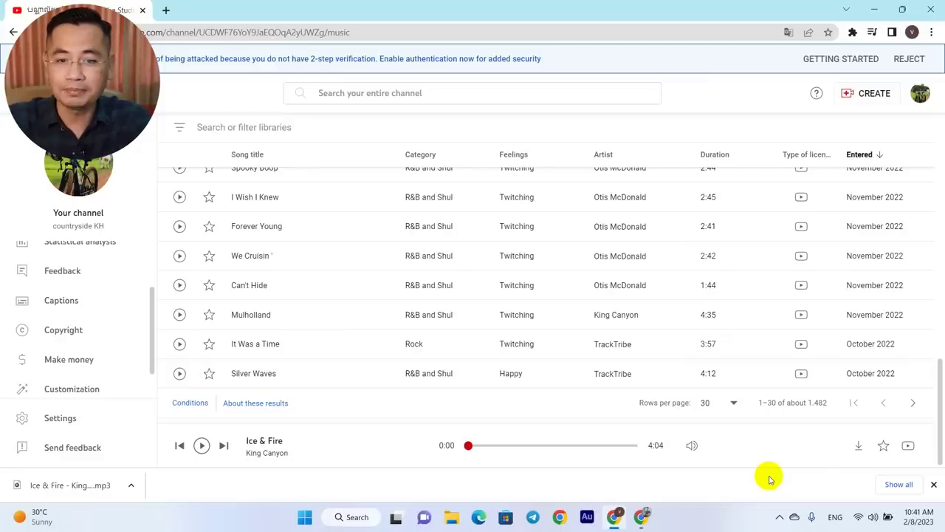
{"action": "scroll", "coordinate": [784, 344], "scroll_direction": "up", "scroll_amount": 15}
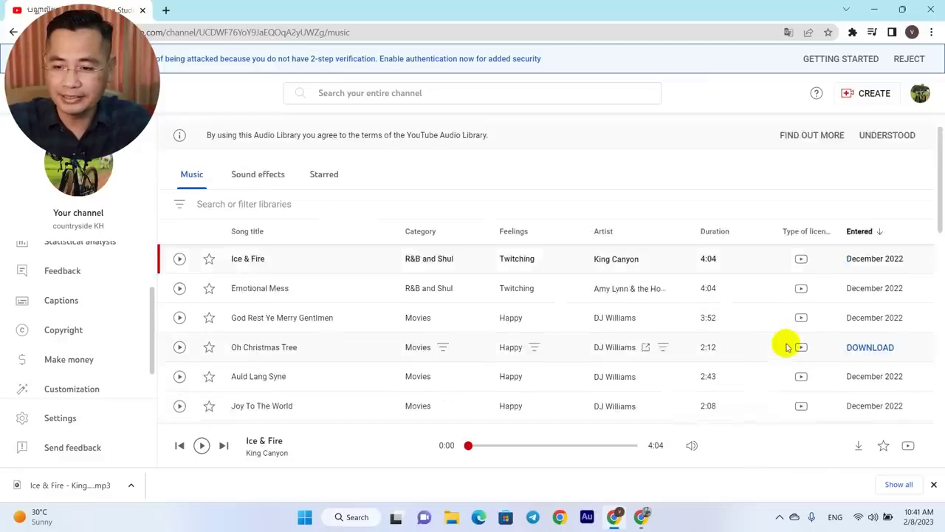
{"action": "left_click", "coordinate": [265, 214]}
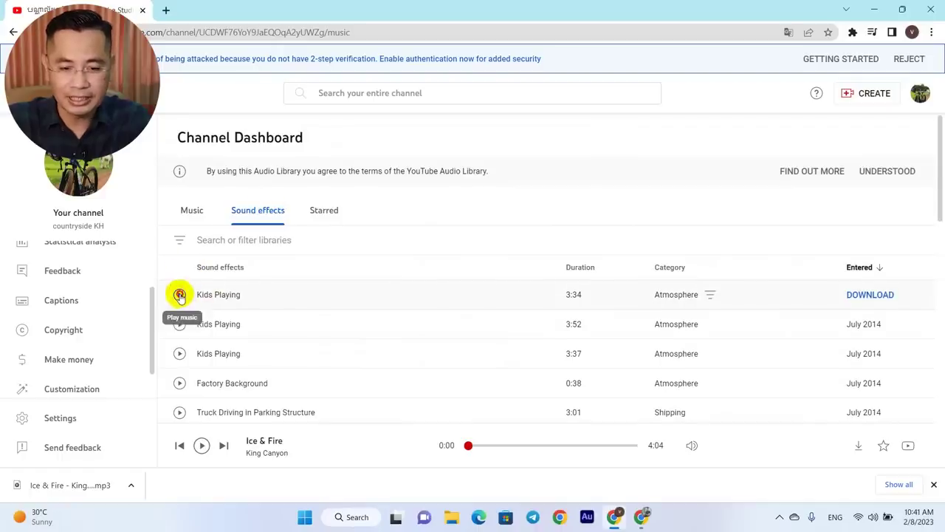
{"action": "left_click", "coordinate": [179, 294]}
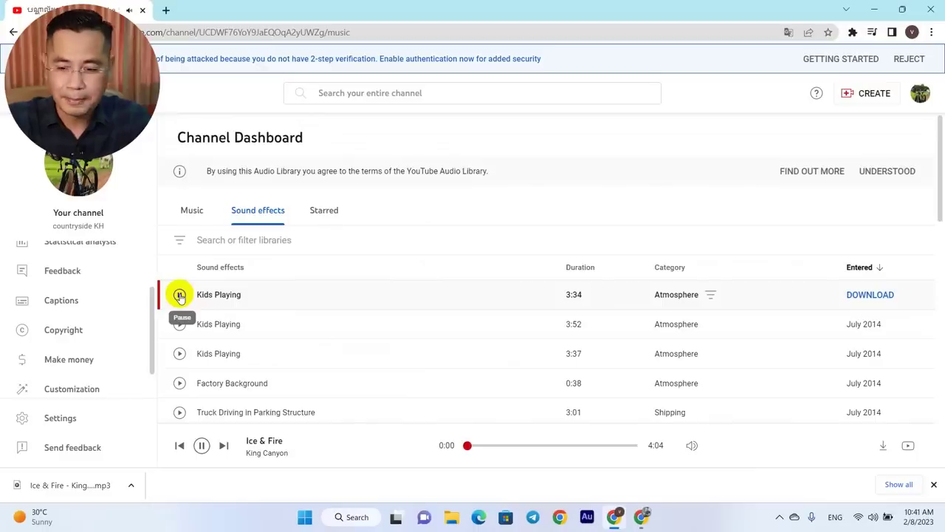
{"action": "left_click", "coordinate": [179, 294]}
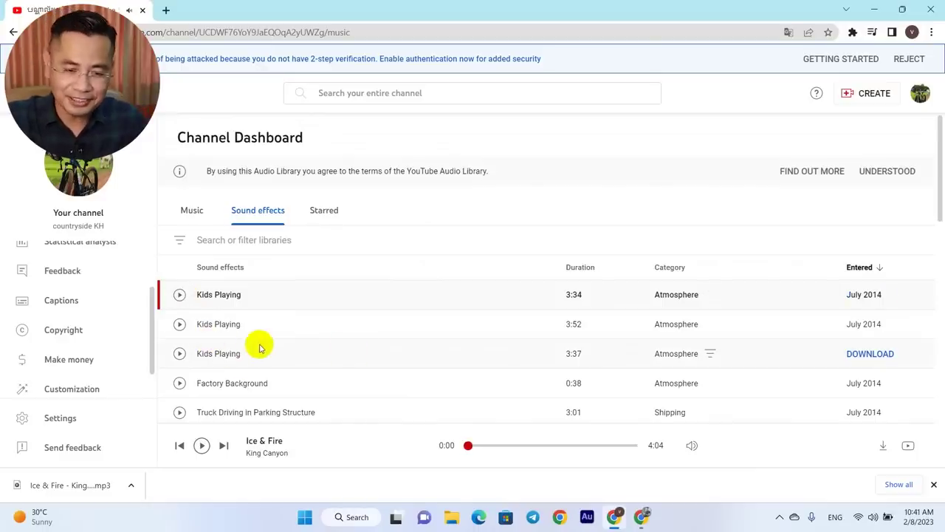
{"action": "scroll", "coordinate": [404, 361], "scroll_direction": "down", "scroll_amount": 3}
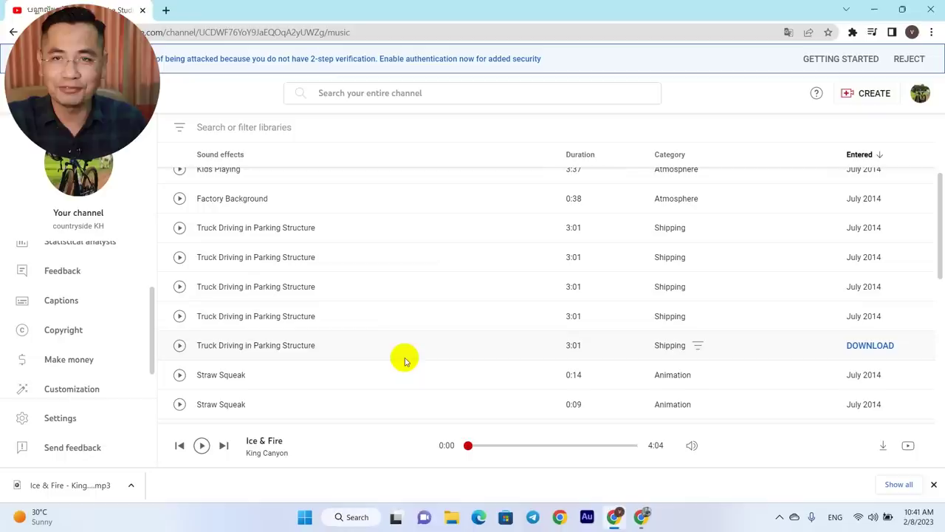
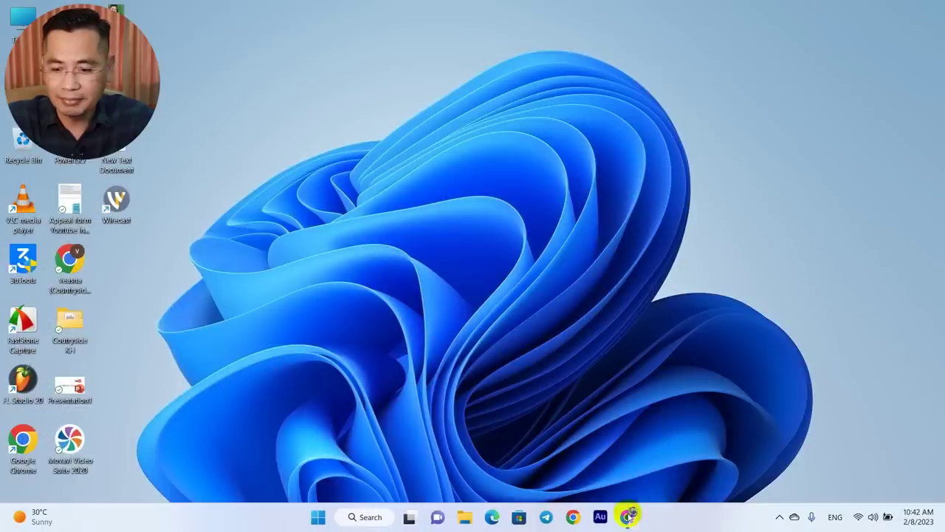
- Switch to the Facebook browser window and open the list of managed Pages
{"action": "left_click", "coordinate": [629, 516]}
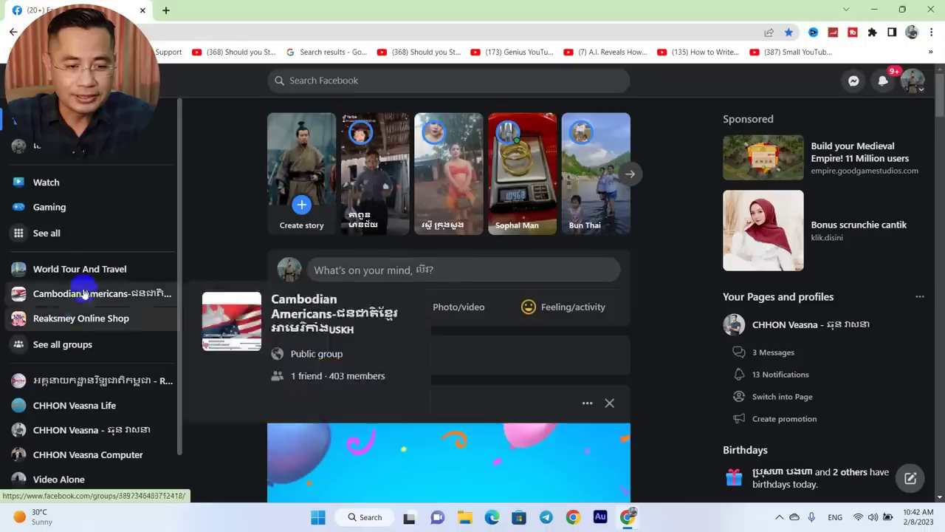
{"action": "left_click", "coordinate": [49, 239]}
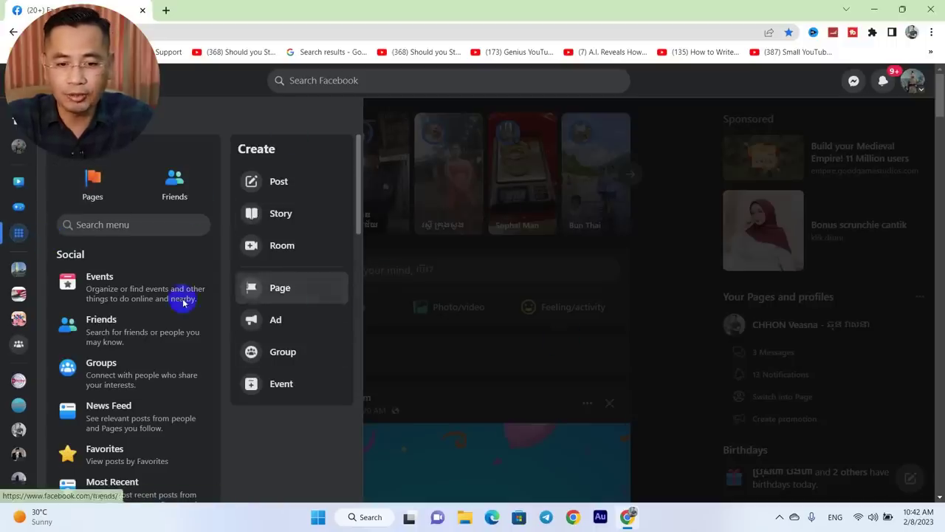
{"action": "left_click", "coordinate": [92, 188]}
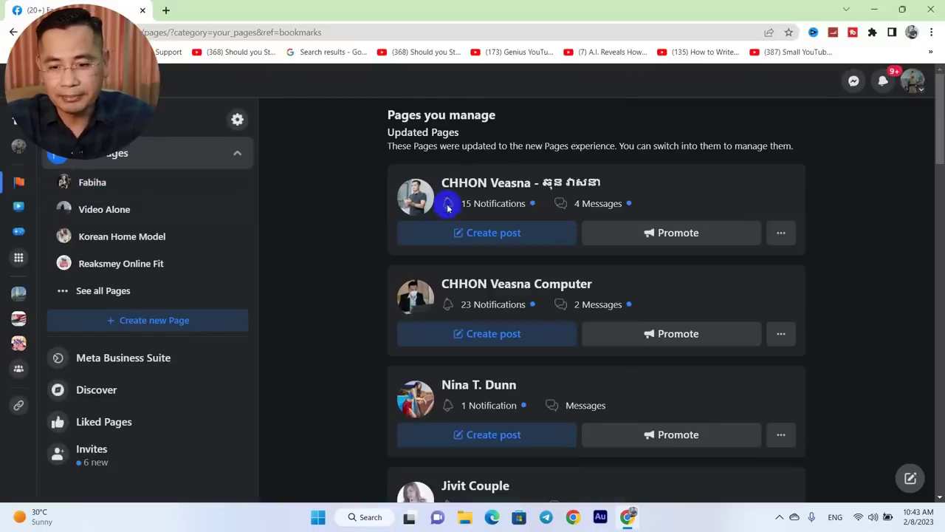
- Open the second Page under Classic Pages and dismiss its WhatsApp ad offer
{"action": "scroll", "coordinate": [483, 296], "scroll_direction": "down", "scroll_amount": 5}
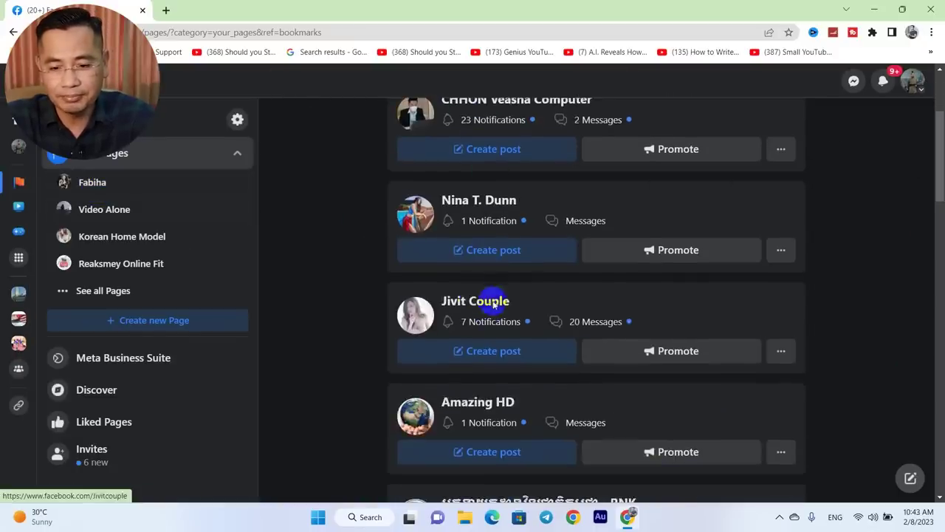
{"action": "scroll", "coordinate": [487, 316], "scroll_direction": "down", "scroll_amount": 10}
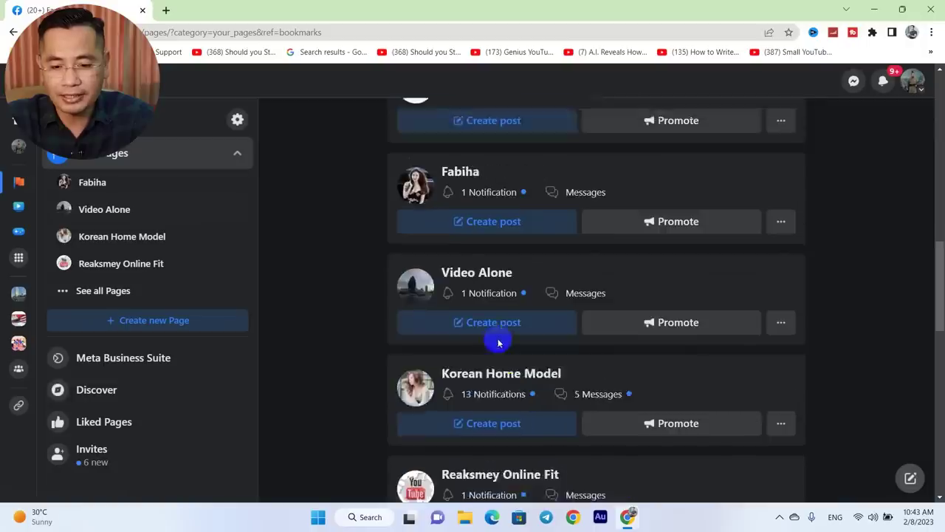
{"action": "scroll", "coordinate": [498, 342], "scroll_direction": "down", "scroll_amount": 8}
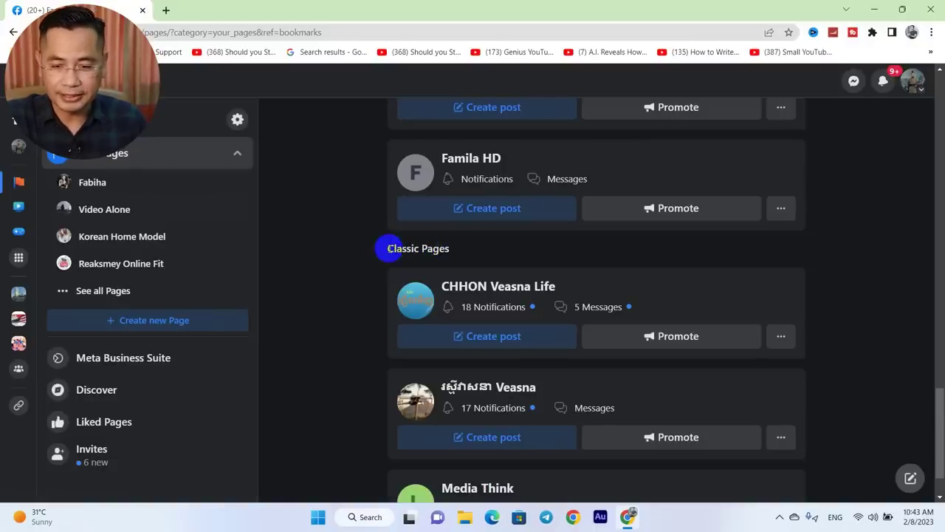
{"action": "scroll", "coordinate": [505, 270], "scroll_direction": "down", "scroll_amount": 1}
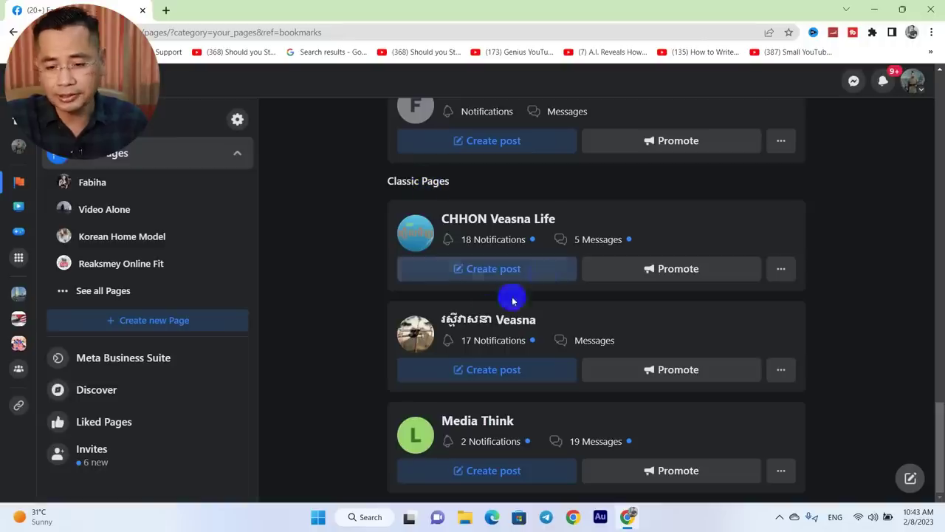
{"action": "left_click", "coordinate": [475, 322]}
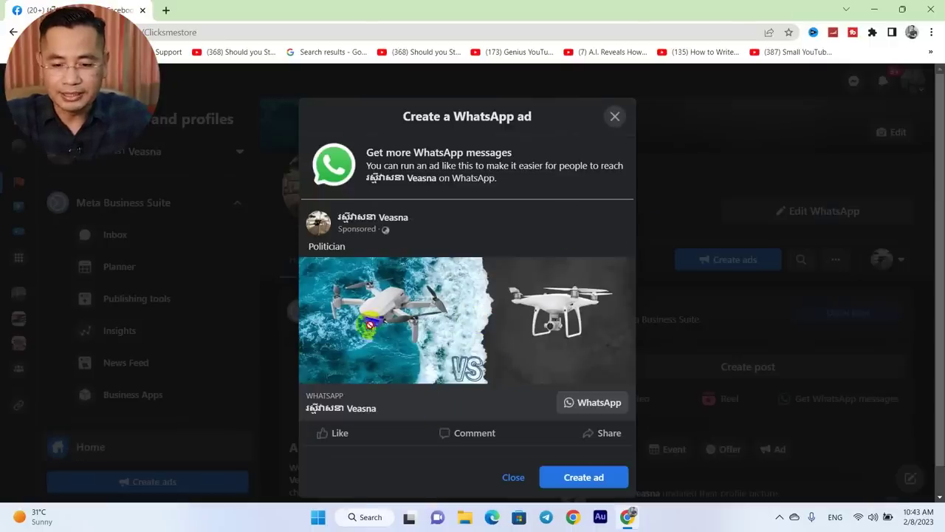
{"action": "left_click", "coordinate": [614, 117]}
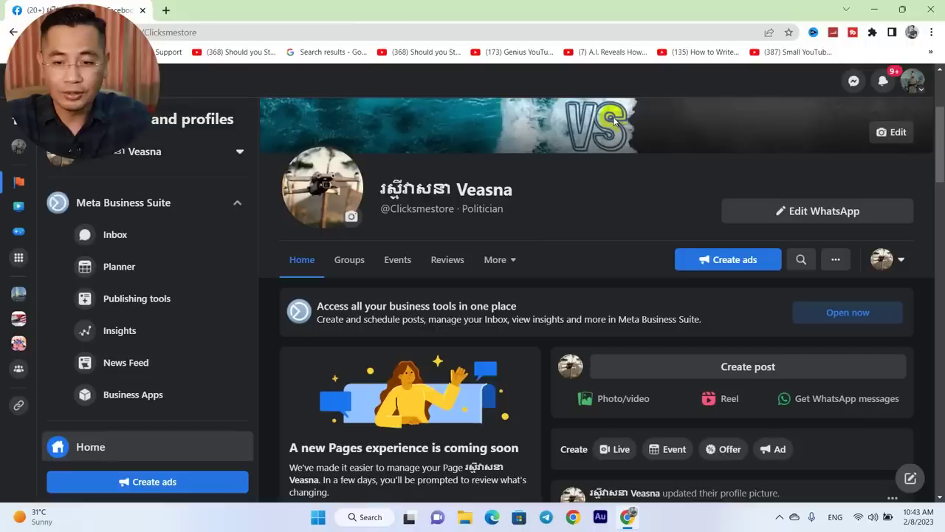
{"action": "left_click", "coordinate": [530, 257]}
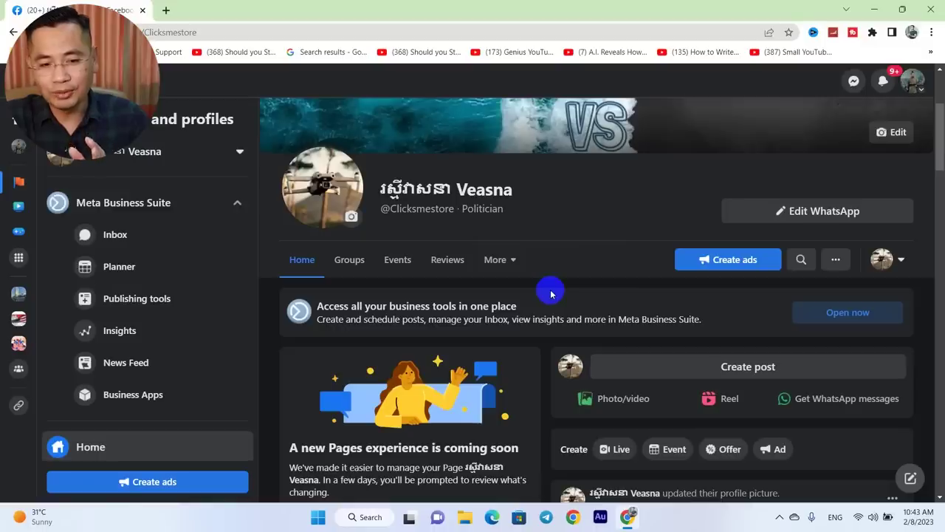
{"action": "left_click", "coordinate": [161, 305]}
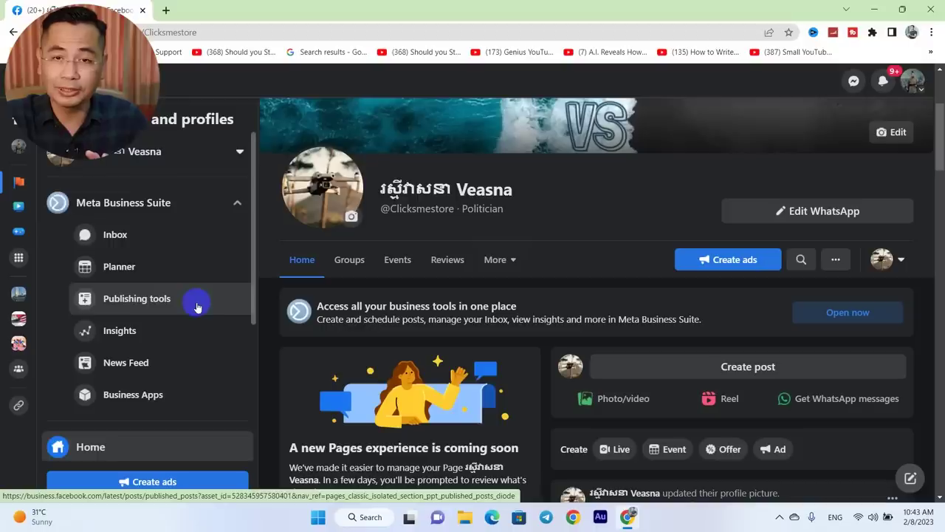
{"action": "scroll", "coordinate": [203, 306], "scroll_direction": "down", "scroll_amount": 1}
{"action": "scroll", "coordinate": [203, 304], "scroll_direction": "down", "scroll_amount": 3}
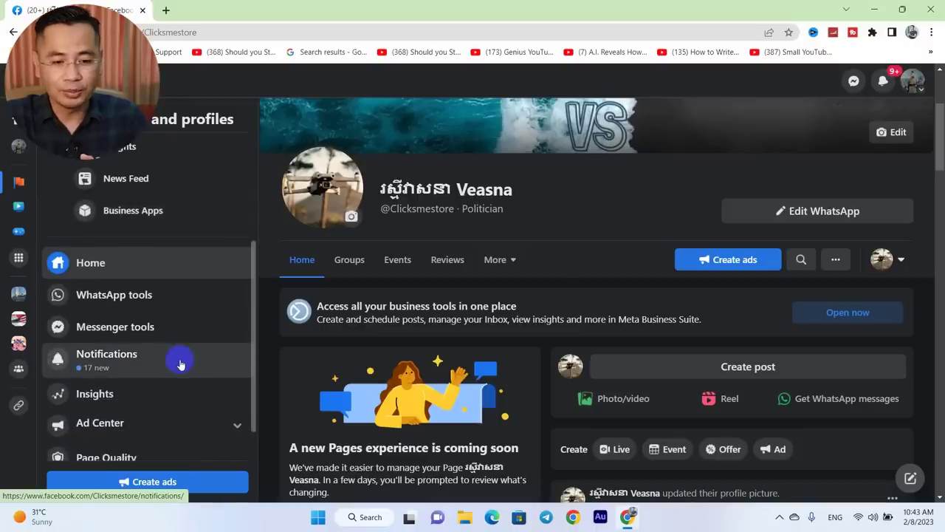
{"action": "scroll", "coordinate": [180, 363], "scroll_direction": "down", "scroll_amount": 1}
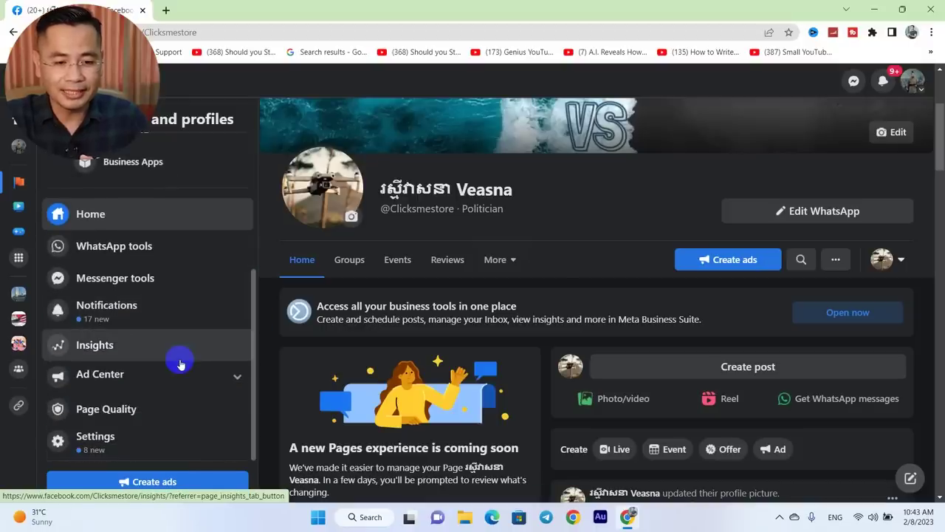
{"action": "scroll", "coordinate": [181, 362], "scroll_direction": "up", "scroll_amount": 3}
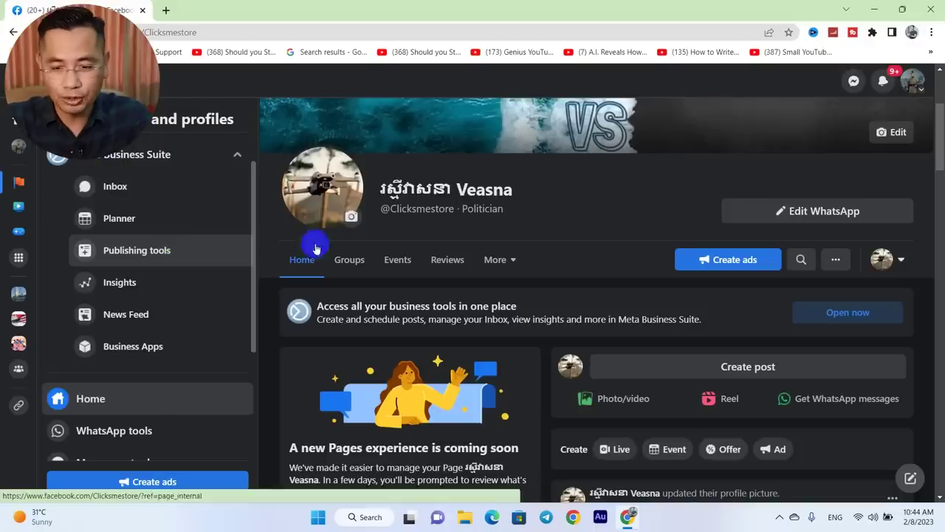
- Go from the Page's Videos section to Creator Studio and dismiss the Meta Business Suite welcome message
{"action": "left_click", "coordinate": [508, 262]}
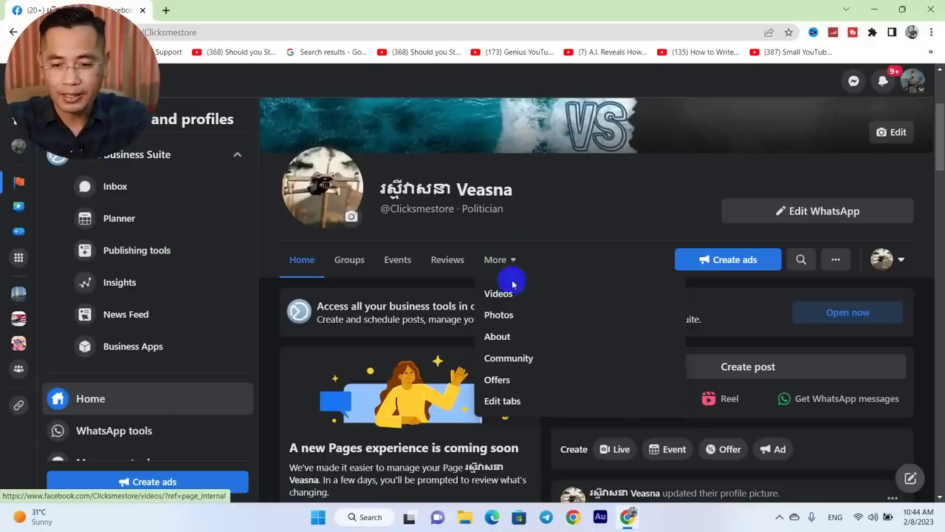
{"action": "left_click", "coordinate": [508, 294]}
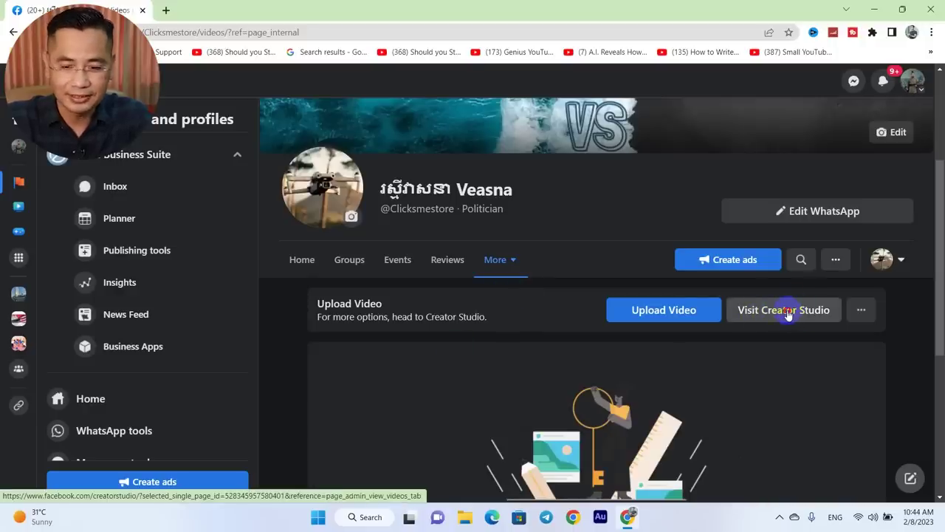
{"action": "left_click", "coordinate": [788, 313]}
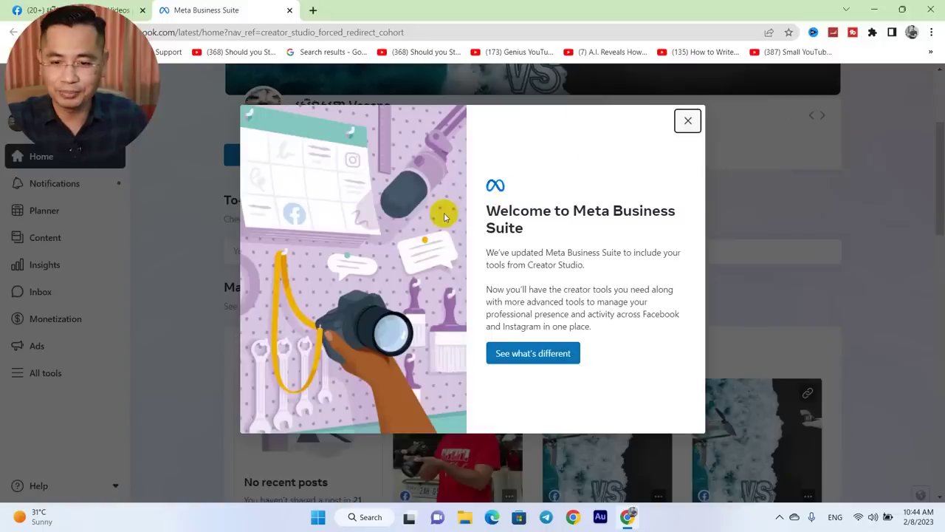
{"action": "left_click", "coordinate": [688, 122]}
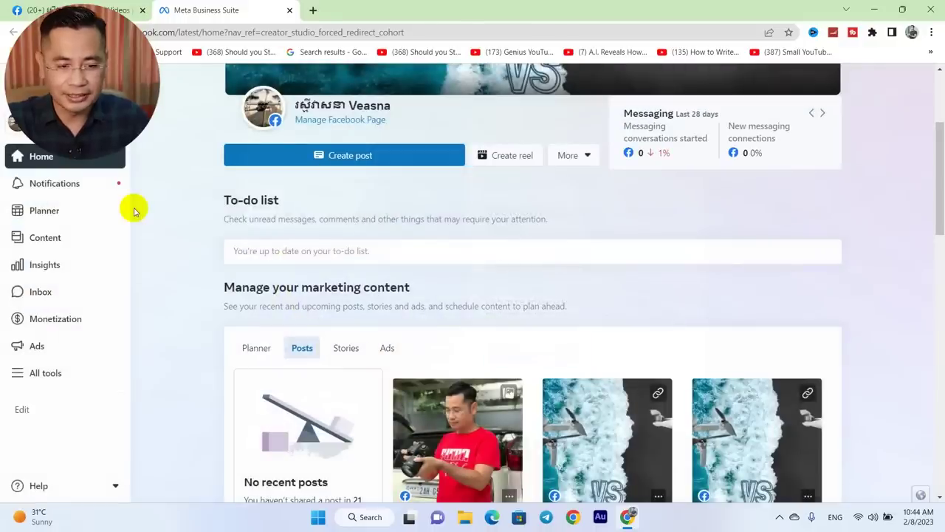
- Open Sound Collection from the full set of Meta Business Suite tools and play the track Happy Birthday LoFi
{"action": "left_click", "coordinate": [56, 376]}
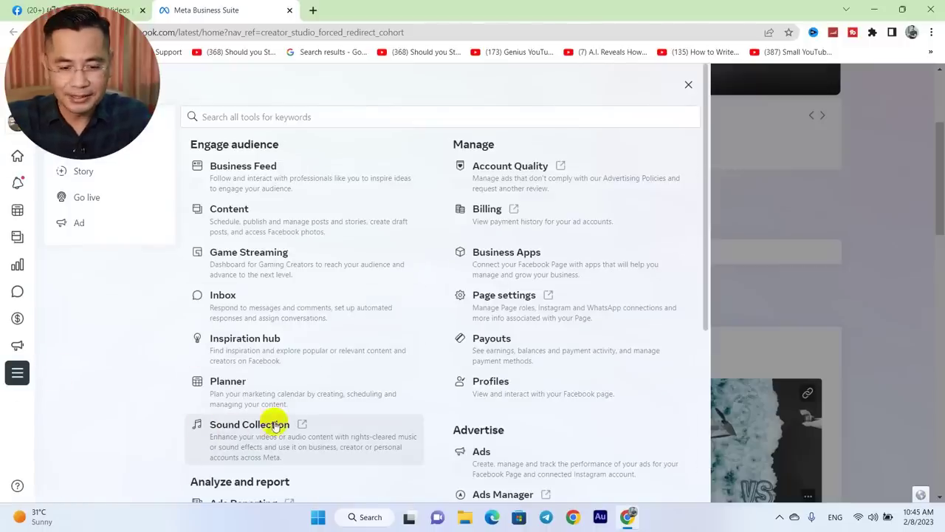
{"action": "left_click", "coordinate": [262, 432]}
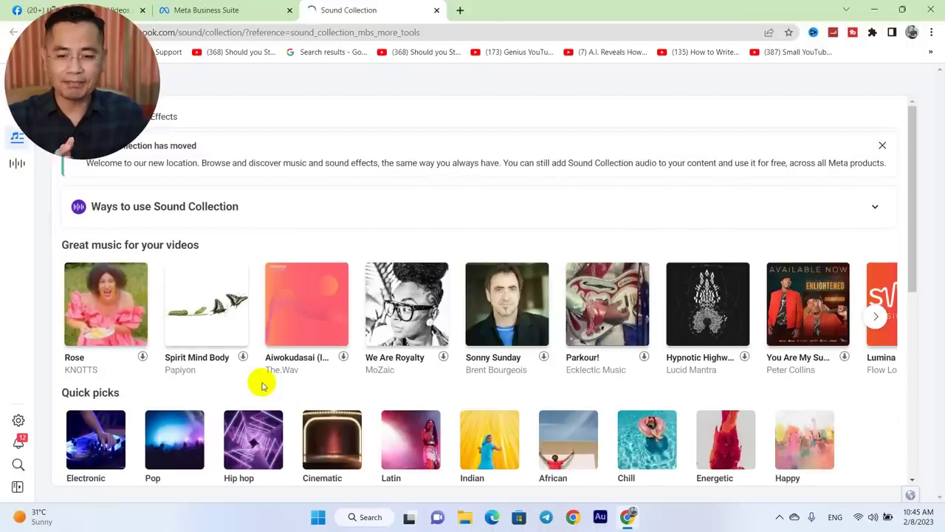
{"action": "scroll", "coordinate": [439, 230], "scroll_direction": "down", "scroll_amount": 4}
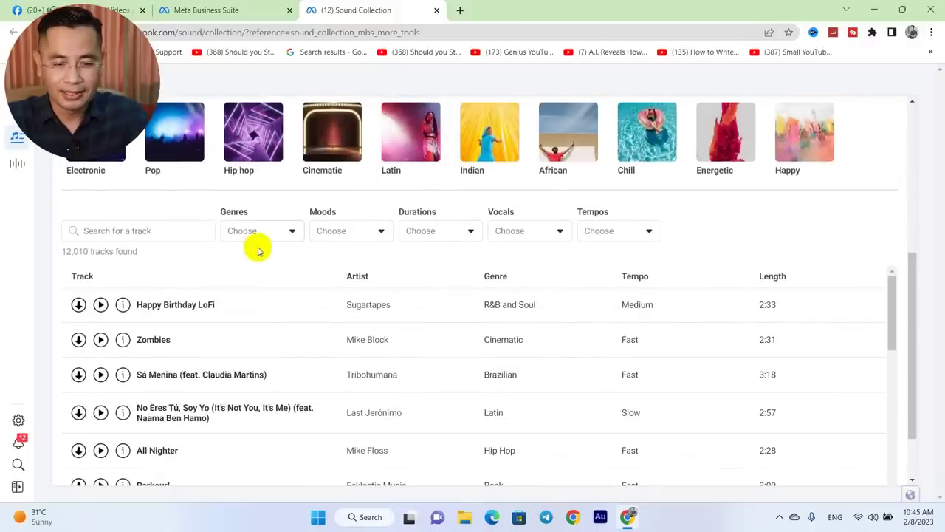
{"action": "left_click", "coordinate": [102, 305]}
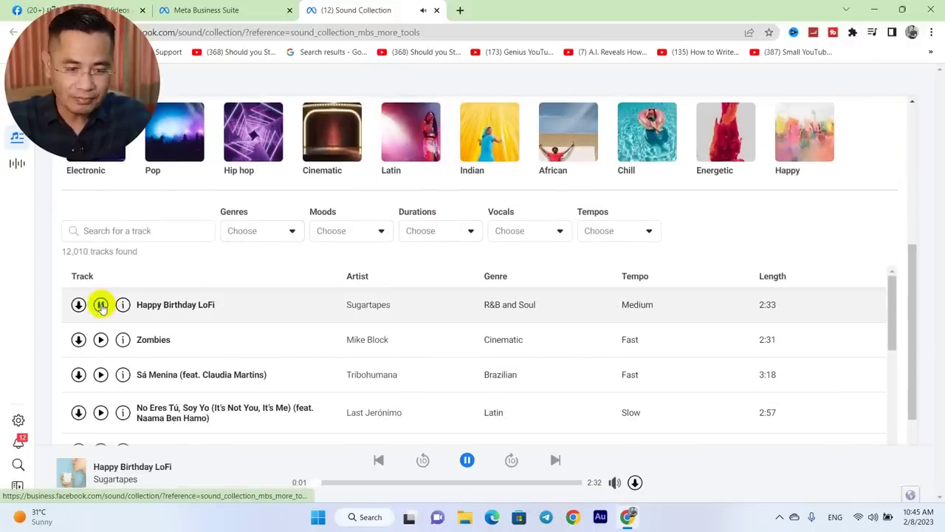
- Pause the track Happy Birthday LoFi and download it
{"action": "left_click", "coordinate": [101, 305]}
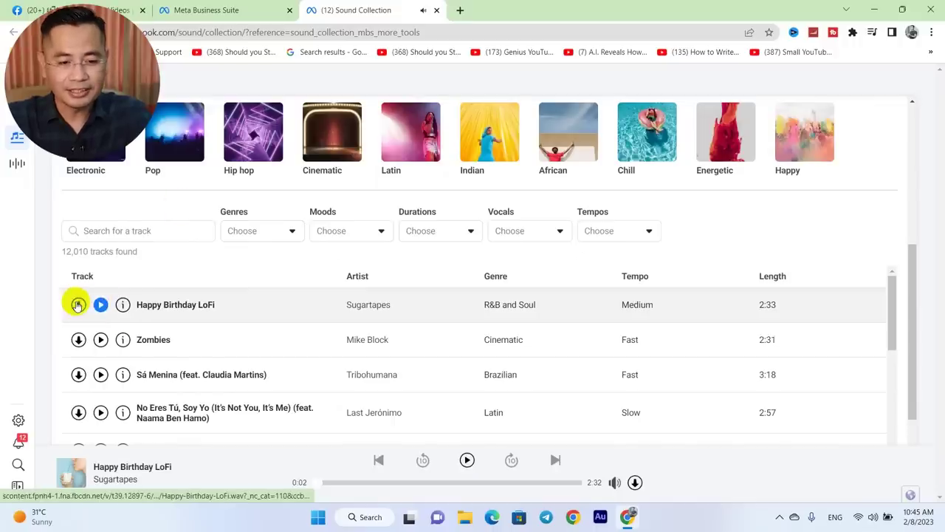
{"action": "left_click", "coordinate": [78, 304]}
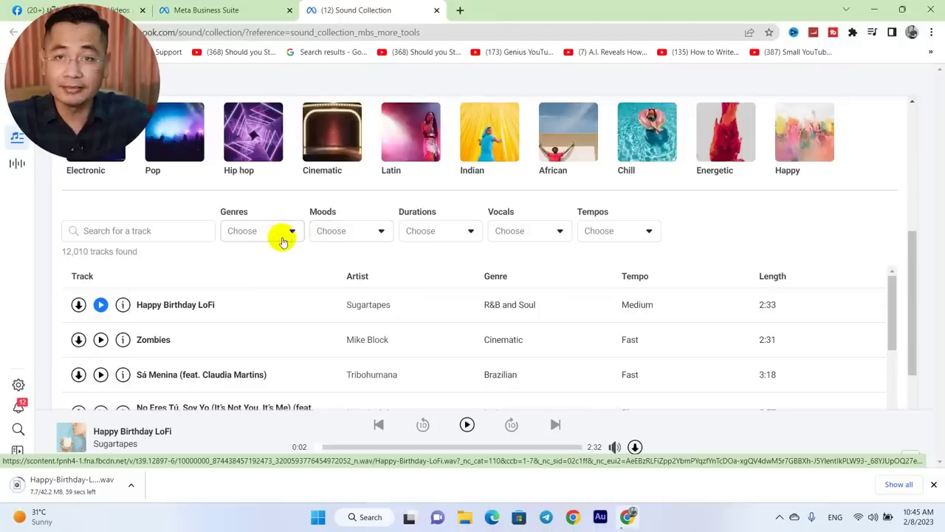
- Look through the available Genres, Moods and Durations filter options for music tracks without choosing any
{"action": "left_click", "coordinate": [291, 234]}
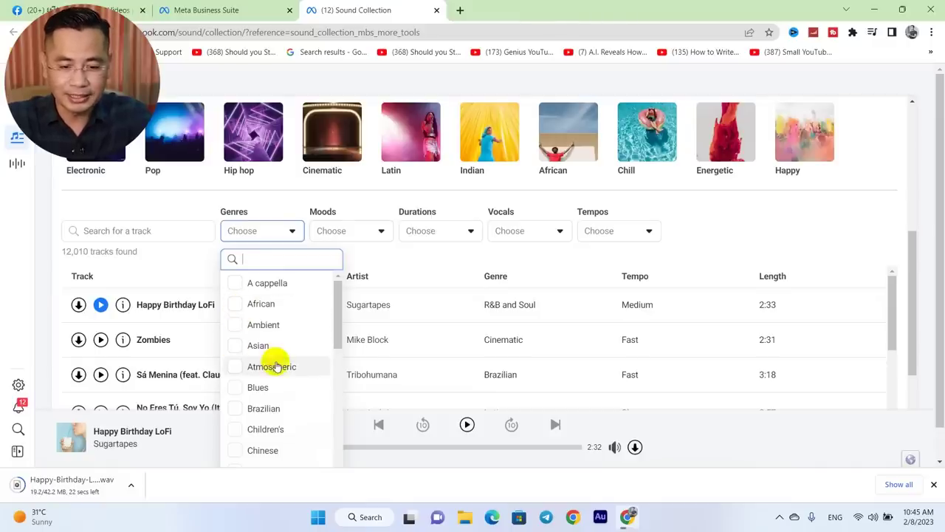
{"action": "scroll", "coordinate": [272, 363], "scroll_direction": "down", "scroll_amount": 1}
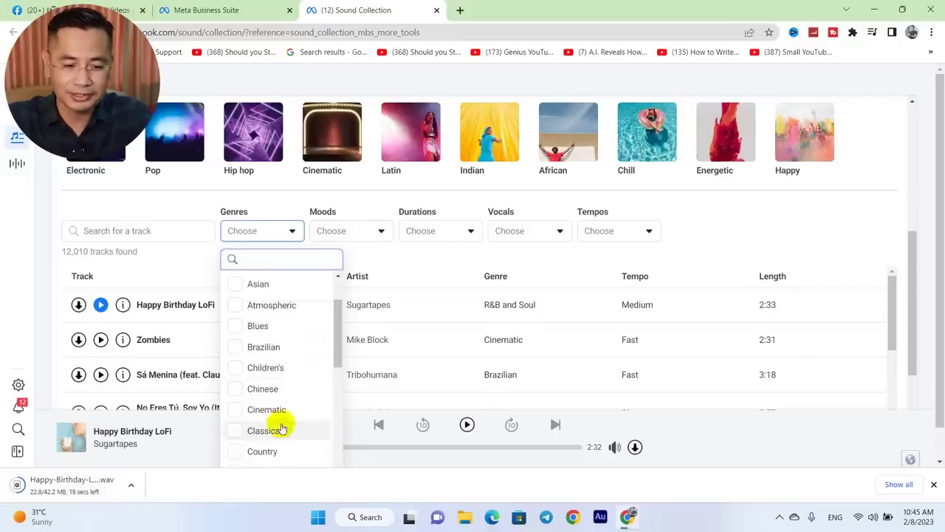
{"action": "left_click", "coordinate": [379, 231]}
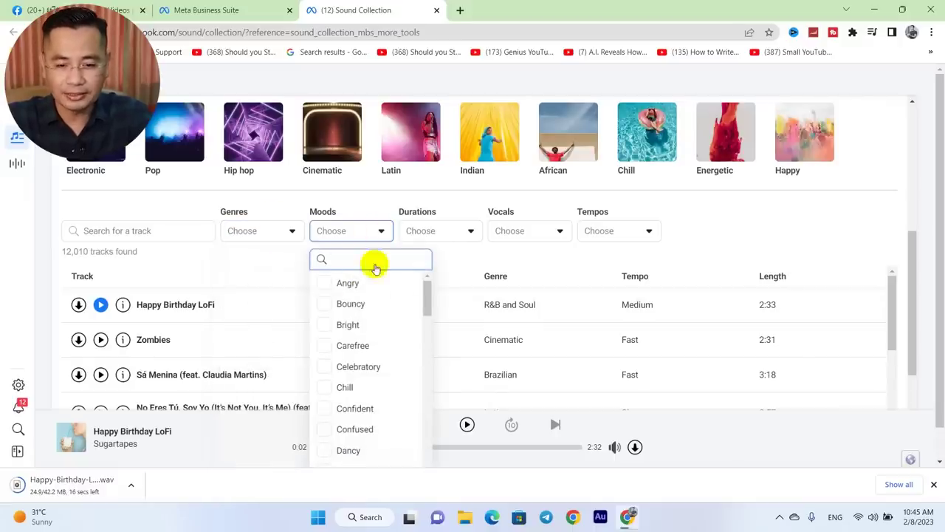
{"action": "scroll", "coordinate": [344, 359], "scroll_direction": "down", "scroll_amount": 2}
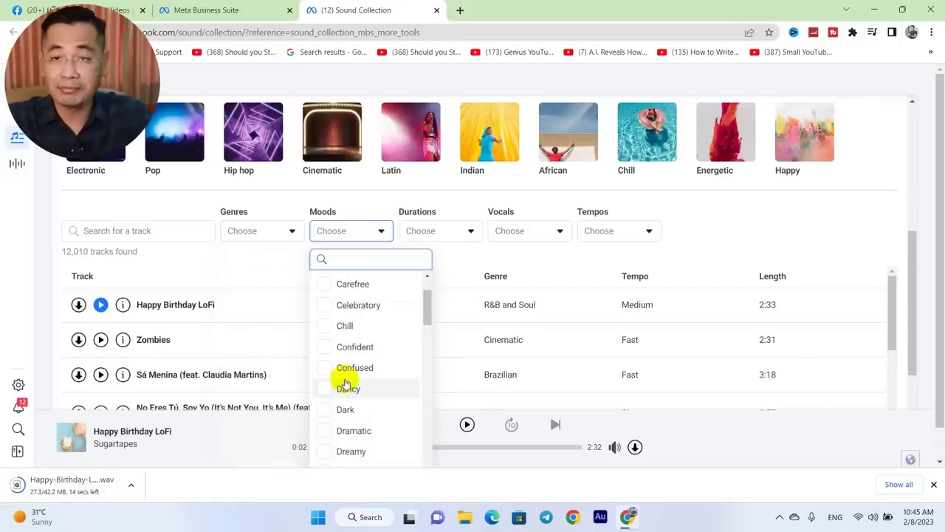
{"action": "left_click", "coordinate": [470, 231]}
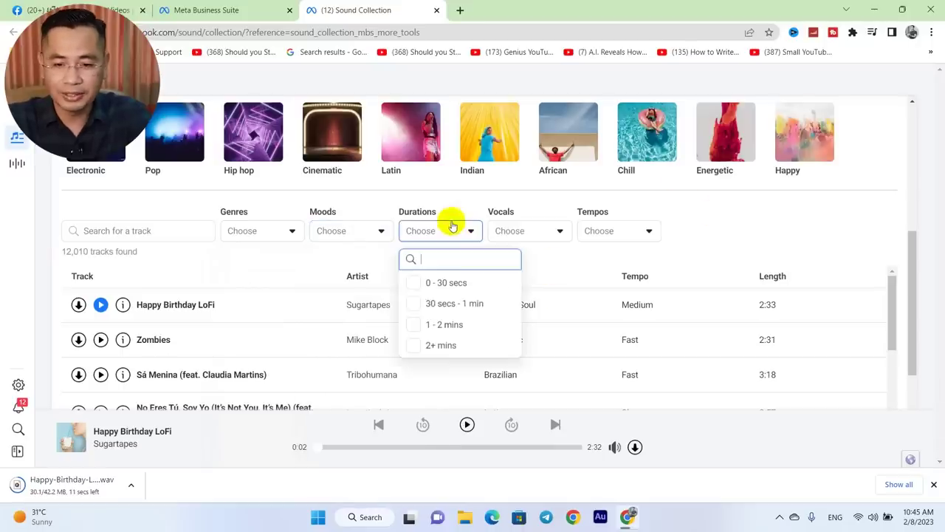
{"action": "left_click", "coordinate": [714, 214]}
- Open the Sound Effects section of Sound Collection and browse its list of effects
{"action": "scroll", "coordinate": [357, 235], "scroll_direction": "up", "scroll_amount": 3}
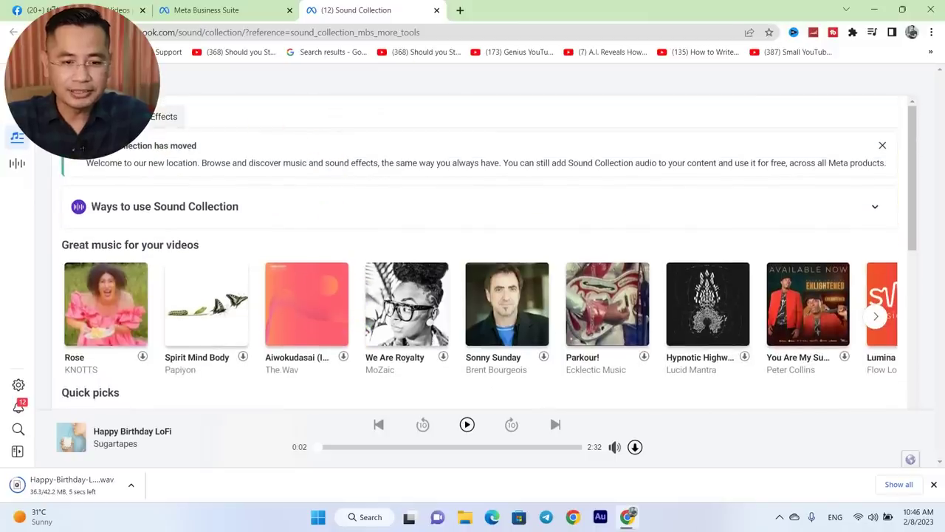
{"action": "left_click", "coordinate": [154, 119]}
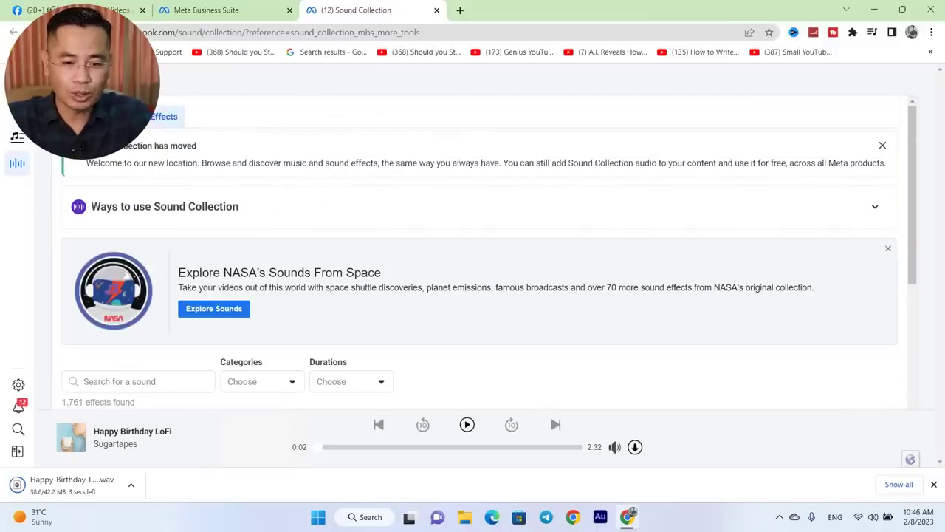
{"action": "scroll", "coordinate": [293, 177], "scroll_direction": "down", "scroll_amount": 2}
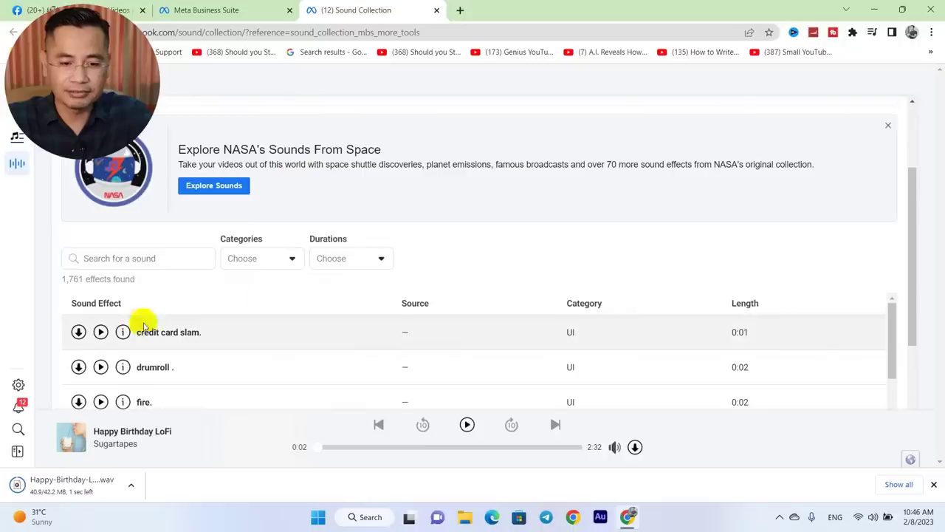
{"action": "scroll", "coordinate": [199, 336], "scroll_direction": "down", "scroll_amount": 3}
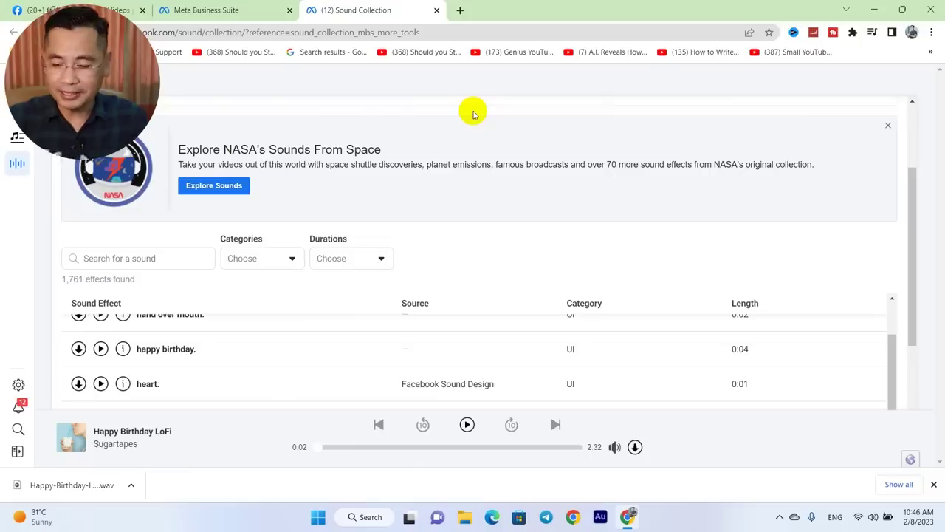
- Close the Sound Collection and Meta Business Suite tabs, and switch the Facebook profile to the Page listed just below Famila HD
{"action": "left_click", "coordinate": [438, 10]}
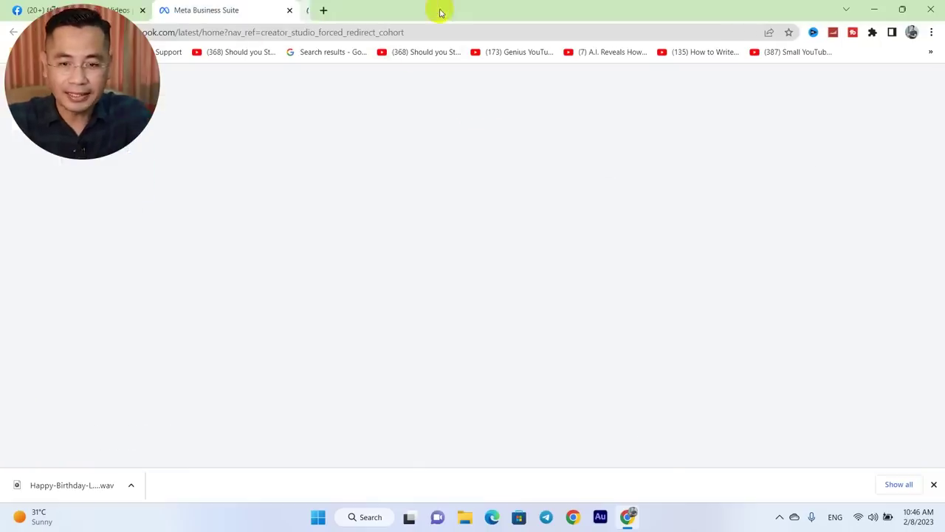
{"action": "left_click", "coordinate": [290, 10]}
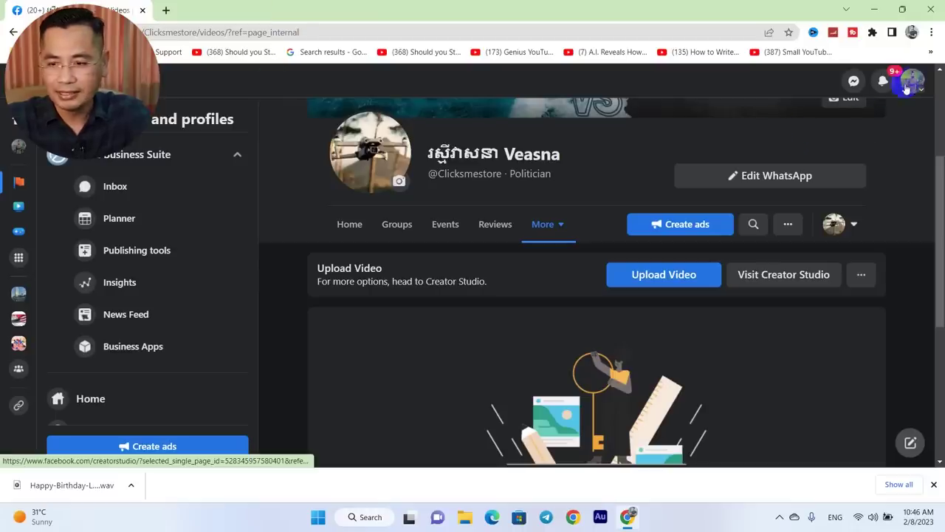
{"action": "left_click", "coordinate": [907, 87]}
{"action": "left_click", "coordinate": [811, 165]}
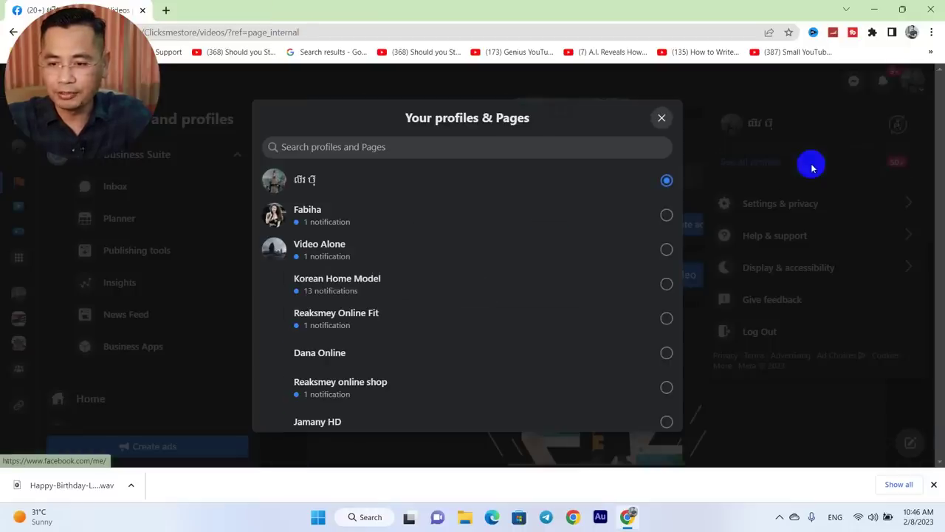
{"action": "scroll", "coordinate": [480, 336], "scroll_direction": "down", "scroll_amount": 3}
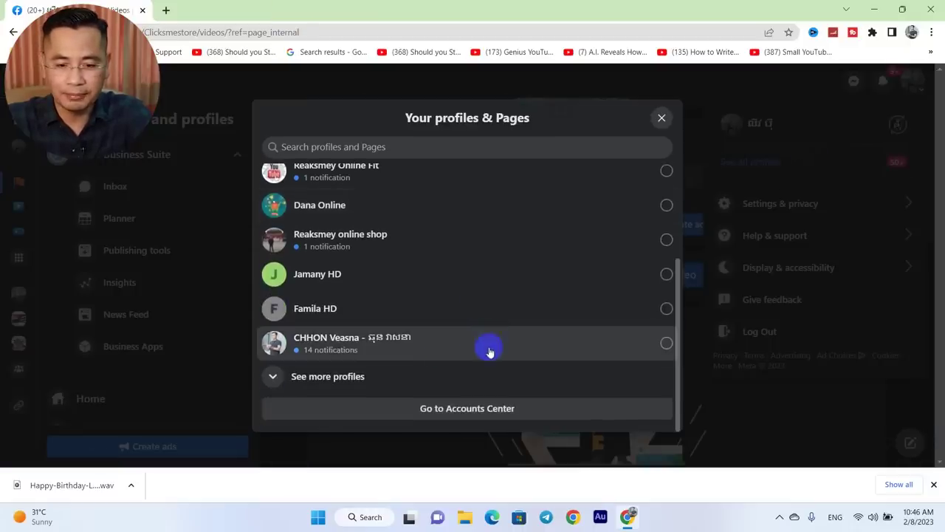
{"action": "left_click", "coordinate": [419, 348]}
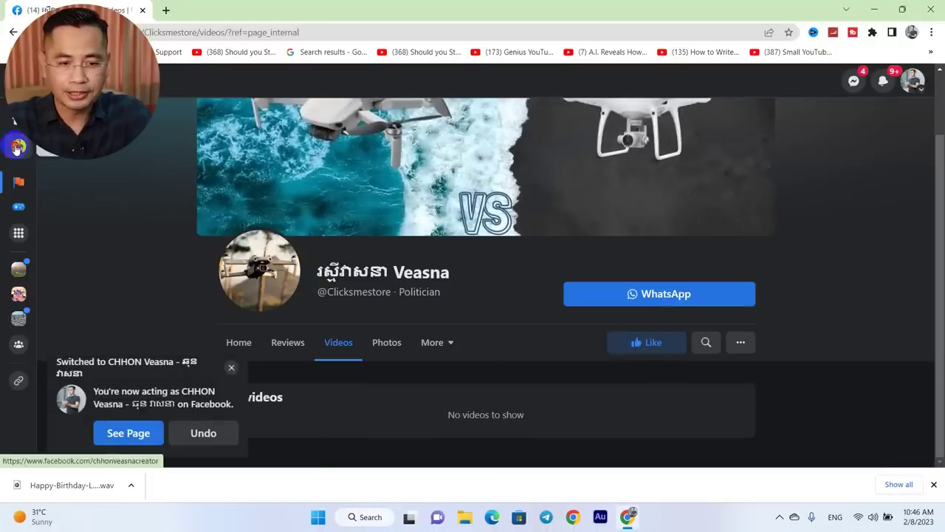
- Open the active Page's own profile and go from its Videos section to Creator Studio
{"action": "left_click", "coordinate": [18, 147]}
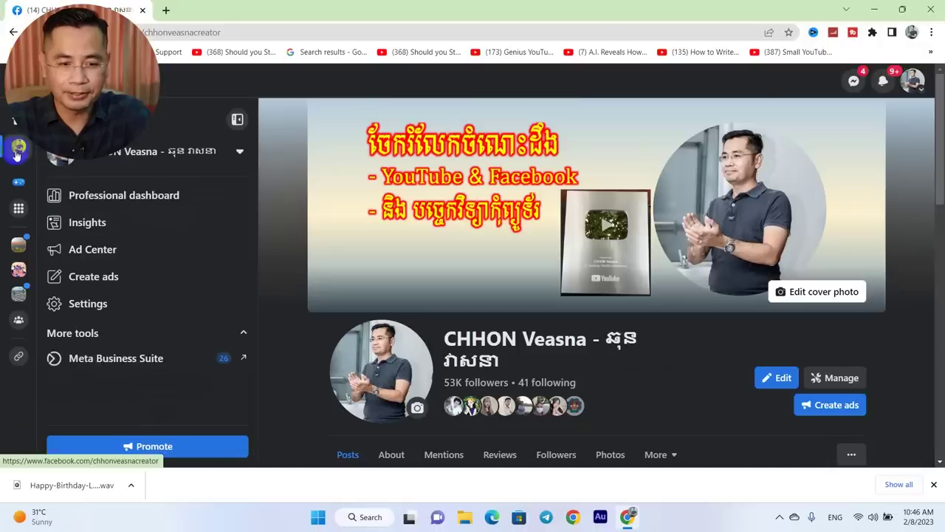
{"action": "scroll", "coordinate": [635, 382], "scroll_direction": "down", "scroll_amount": 2}
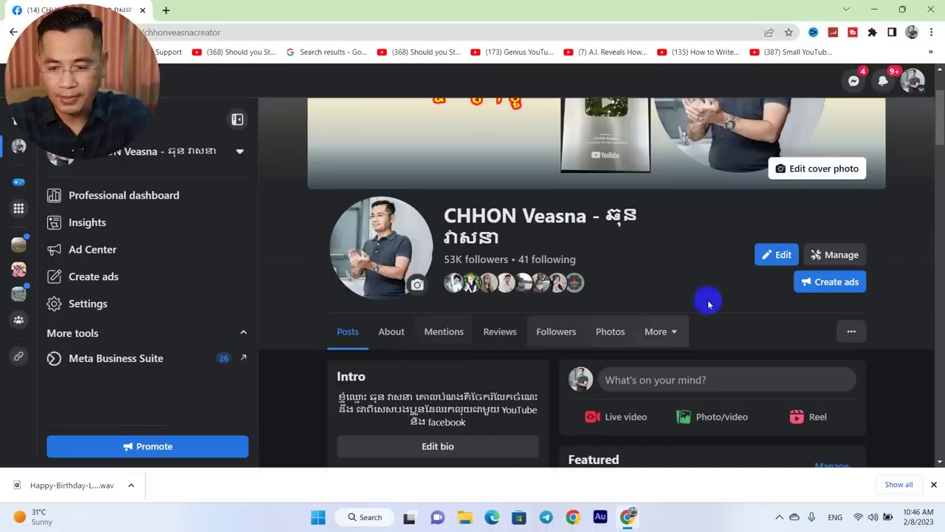
{"action": "left_click", "coordinate": [673, 333]}
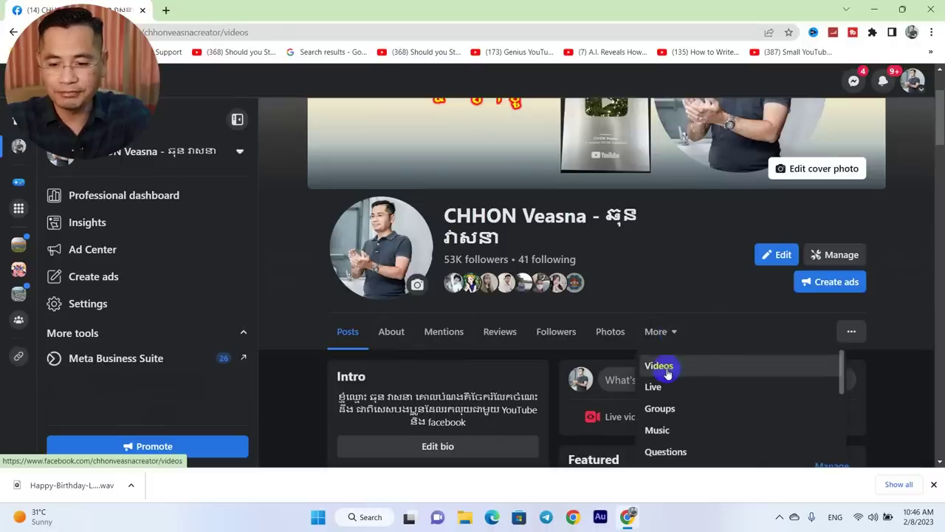
{"action": "left_click", "coordinate": [667, 366]}
{"action": "scroll", "coordinate": [702, 320], "scroll_direction": "down", "scroll_amount": 3}
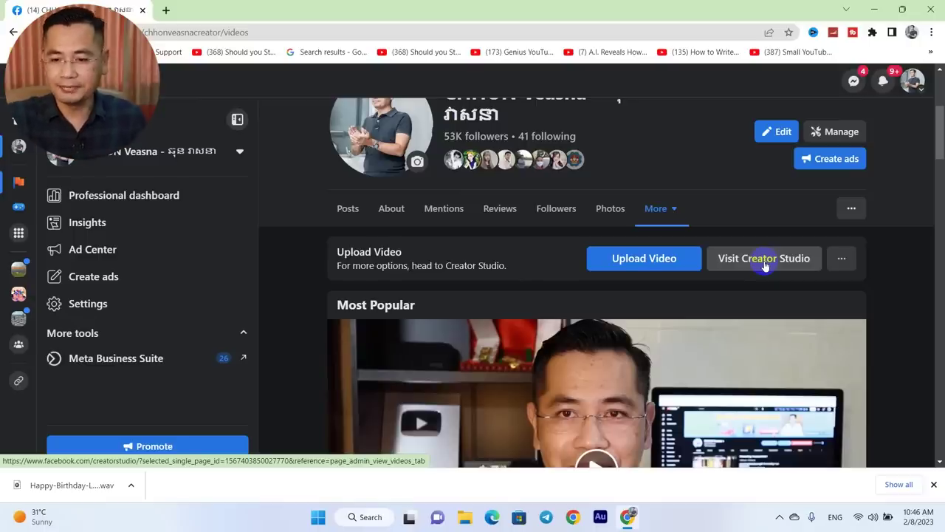
{"action": "left_click", "coordinate": [787, 258]}
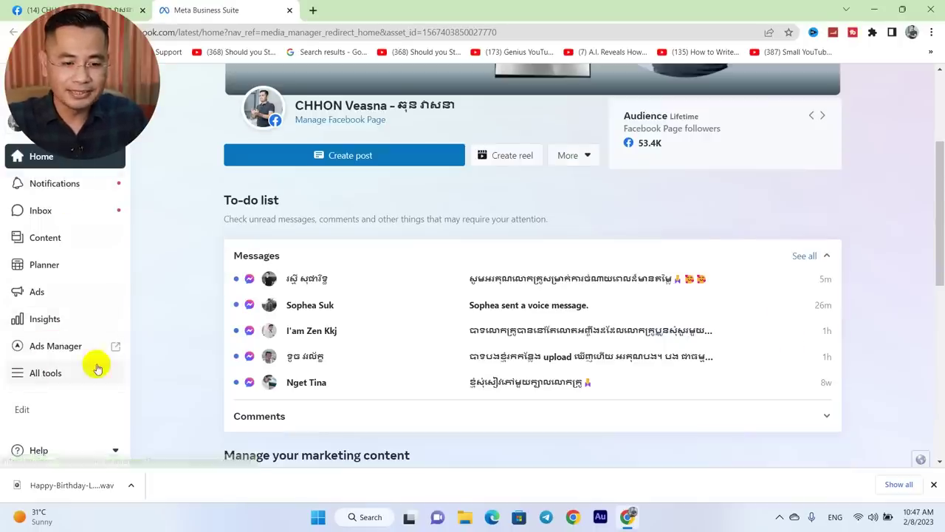
- Open Sound Collection from the full set of Meta Business Suite tools and browse the music track list
{"action": "left_click", "coordinate": [53, 377]}
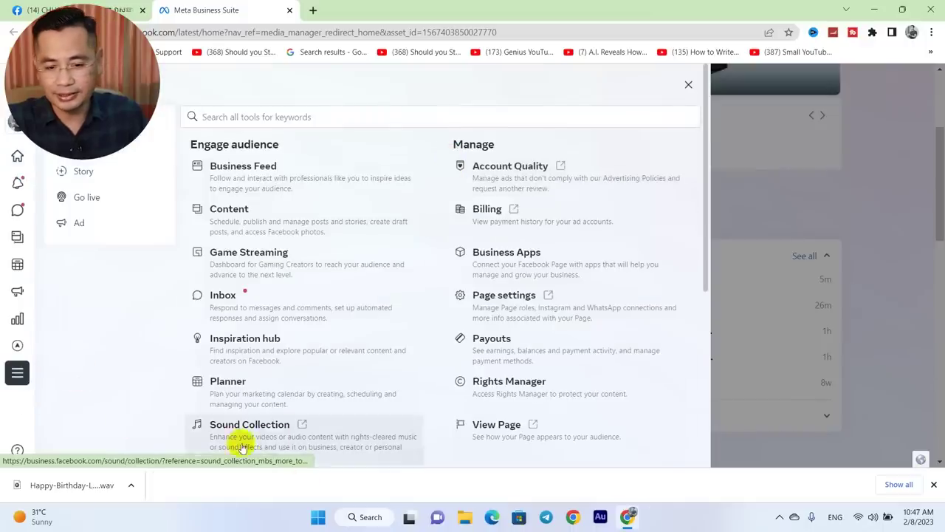
{"action": "left_click", "coordinate": [261, 425]}
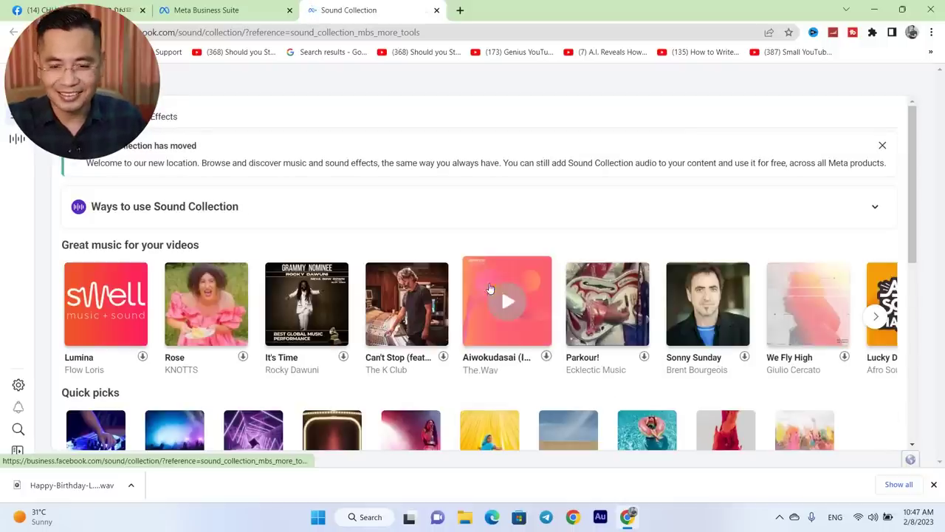
{"action": "scroll", "coordinate": [434, 411], "scroll_direction": "down", "scroll_amount": 3}
{"action": "scroll", "coordinate": [338, 417], "scroll_direction": "down", "scroll_amount": 4}
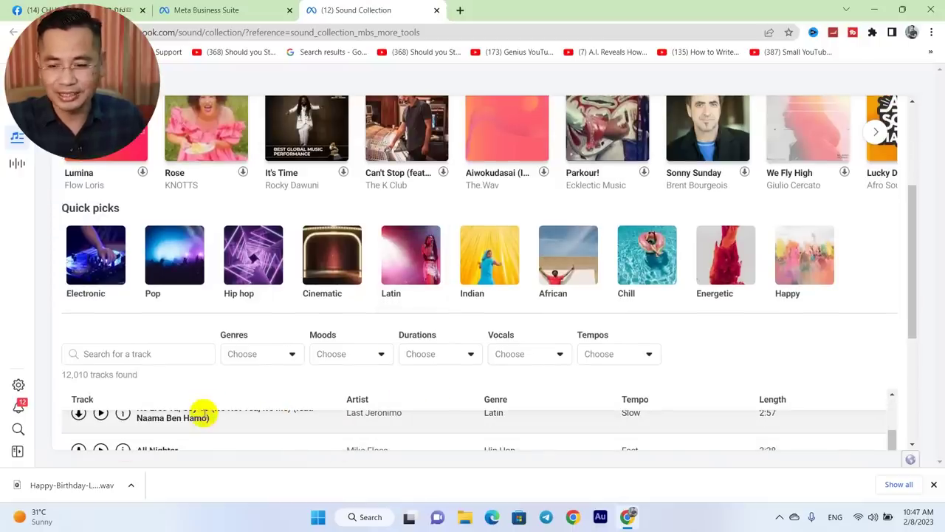
{"action": "left_click_drag", "start_coordinate": [911, 301], "coordinate": [908, 422]}
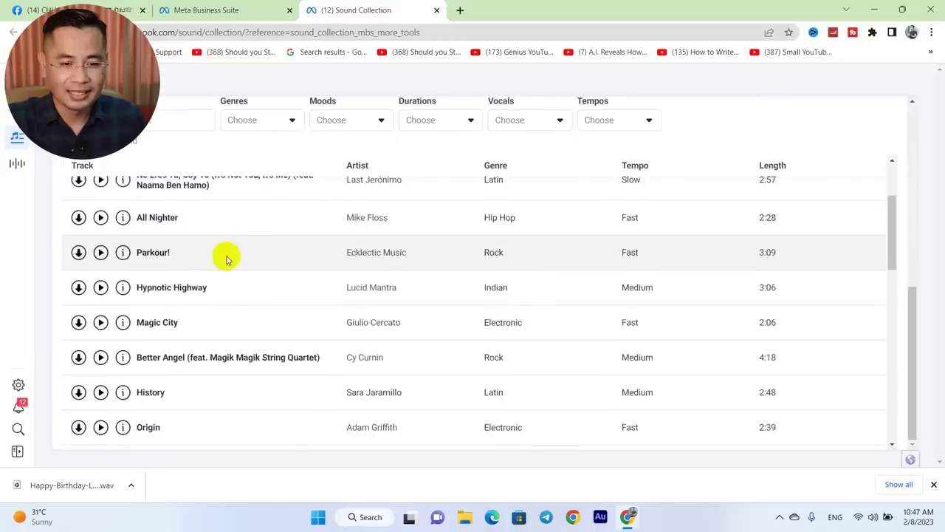
{"action": "scroll", "coordinate": [117, 258], "scroll_direction": "up", "scroll_amount": 1}
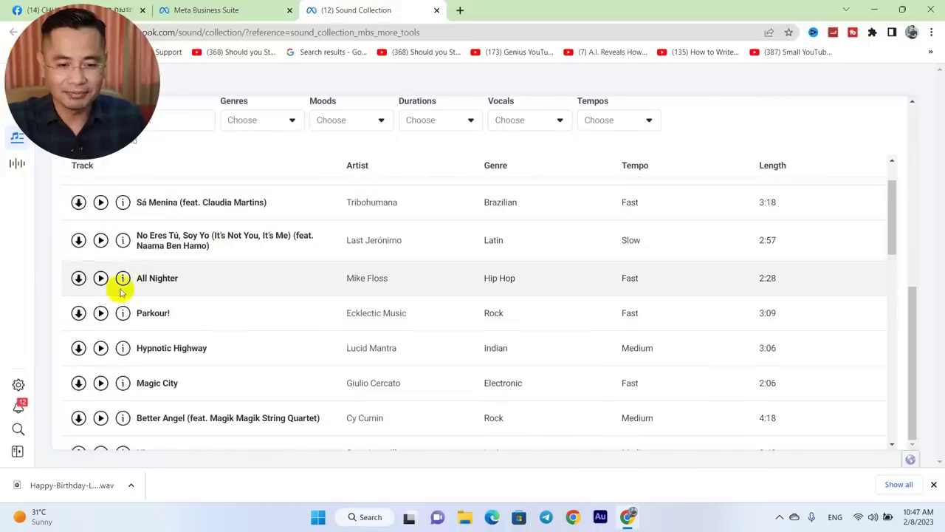